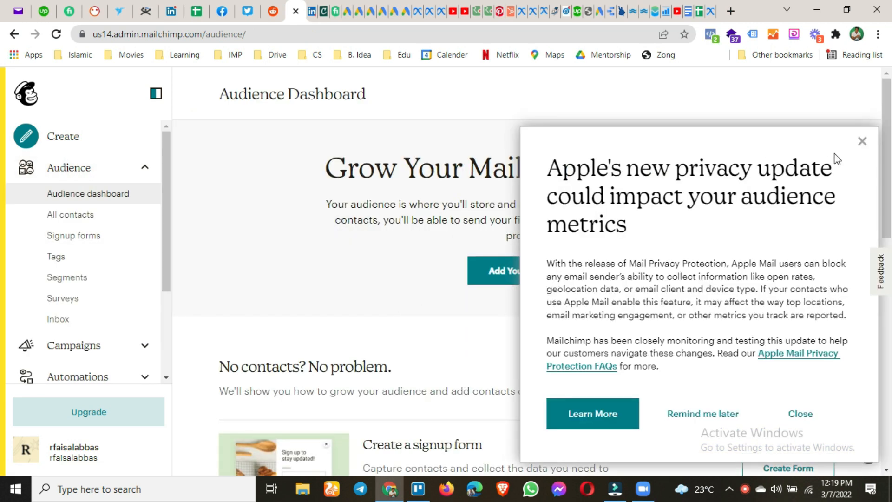
Close the Apple privacy update notice over the Audience Dashboard.
{"action": "left_click", "coordinate": [807, 419]}
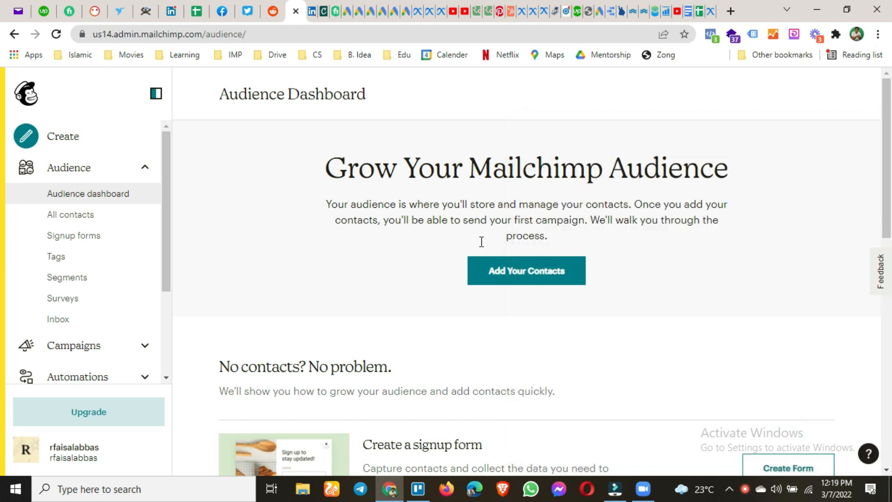
{"action": "scroll", "coordinate": [517, 278], "scroll_direction": "down", "scroll_amount": 6}
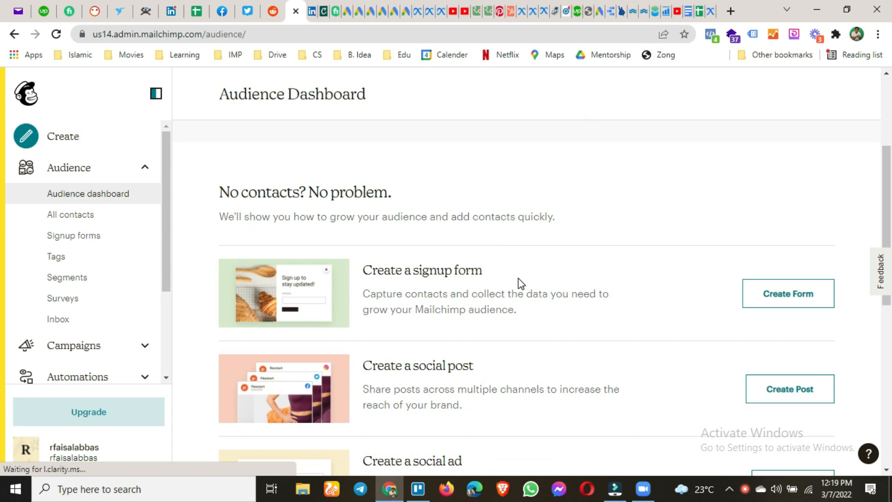
{"action": "scroll", "coordinate": [518, 280], "scroll_direction": "down", "scroll_amount": 1}
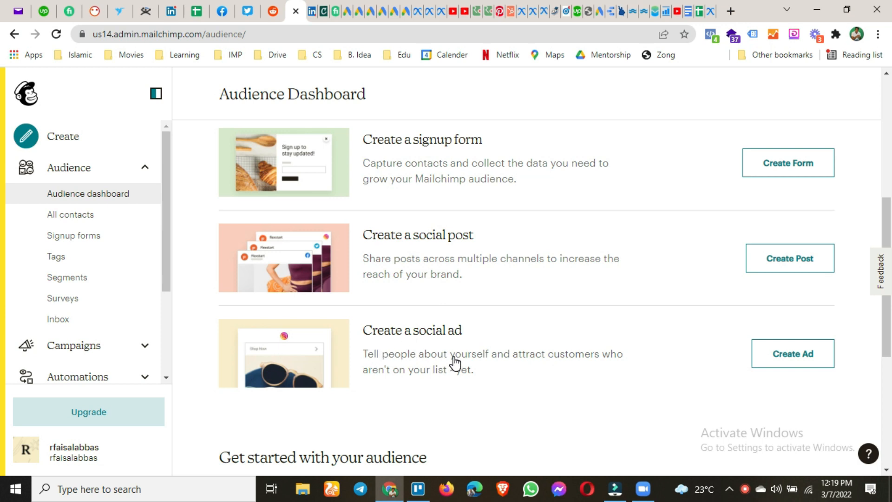
{"action": "scroll", "coordinate": [455, 363], "scroll_direction": "down", "scroll_amount": 2}
{"action": "scroll", "coordinate": [455, 364], "scroll_direction": "down", "scroll_amount": 2}
{"action": "scroll", "coordinate": [453, 358], "scroll_direction": "up", "scroll_amount": 5}
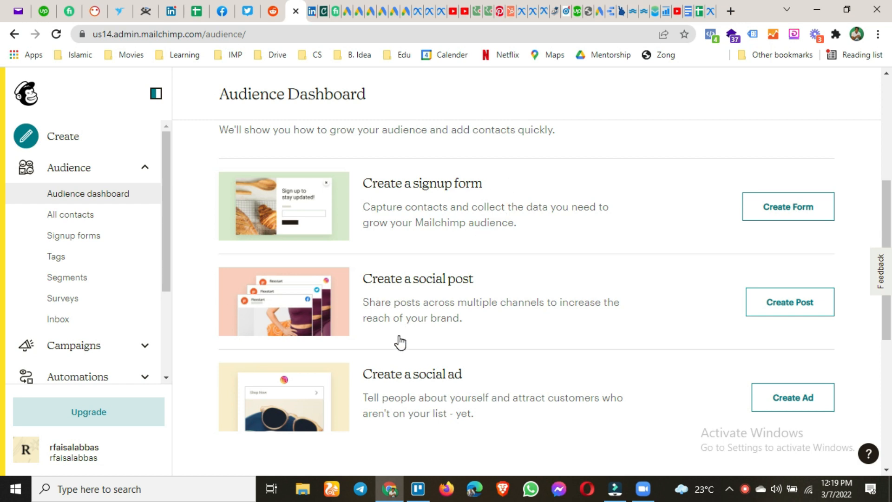
{"action": "scroll", "coordinate": [401, 339], "scroll_direction": "up", "scroll_amount": 3}
{"action": "scroll", "coordinate": [403, 337], "scroll_direction": "up", "scroll_amount": 3}
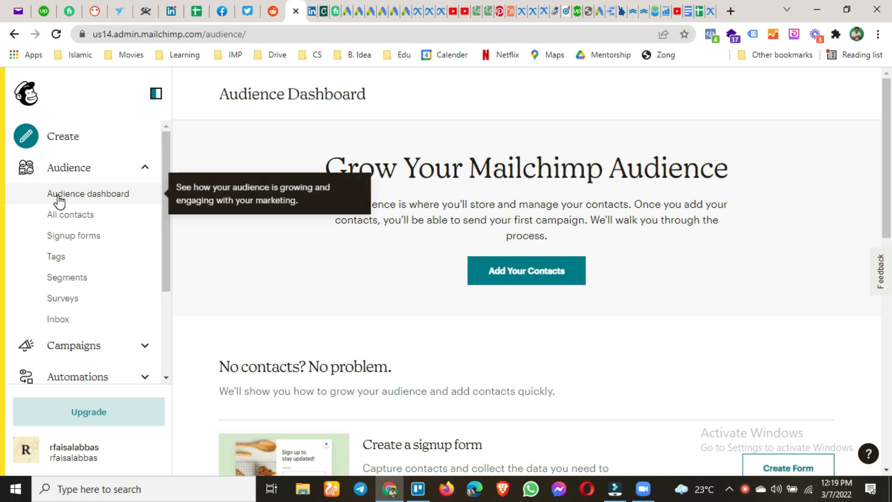
{"action": "scroll", "coordinate": [409, 248], "scroll_direction": "down", "scroll_amount": 2}
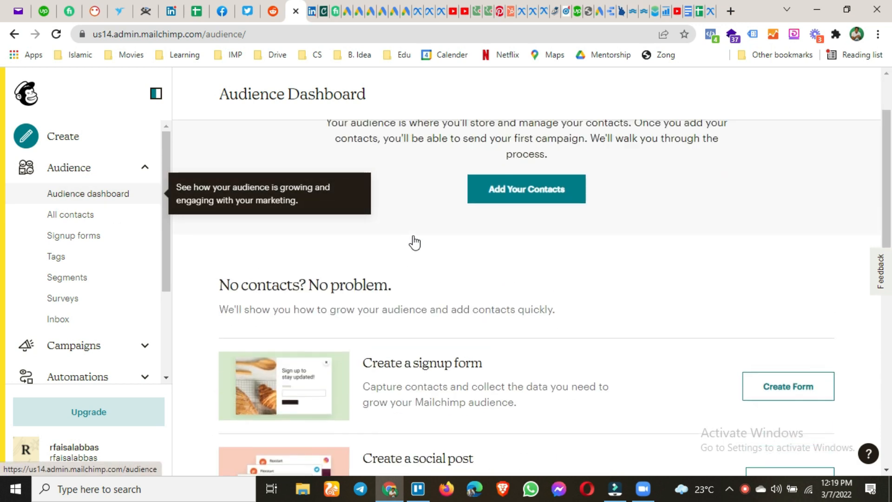
{"action": "scroll", "coordinate": [412, 243], "scroll_direction": "up", "scroll_amount": 2}
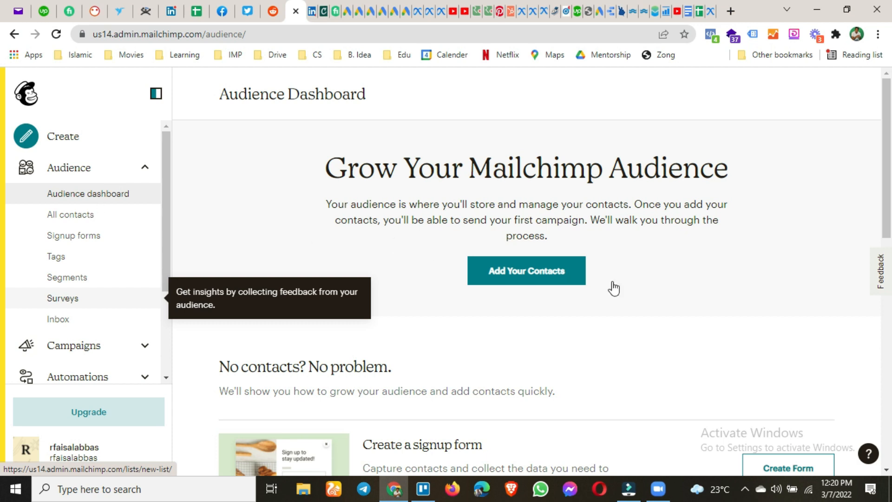
Begin a contact import with the Copy and paste method, after checking the CSV definition.
{"action": "left_click", "coordinate": [537, 284]}
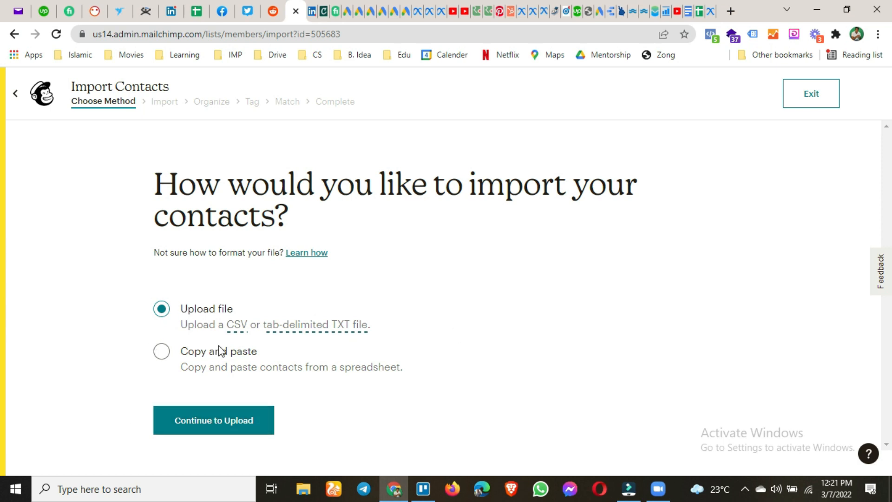
{"action": "left_click", "coordinate": [237, 326]}
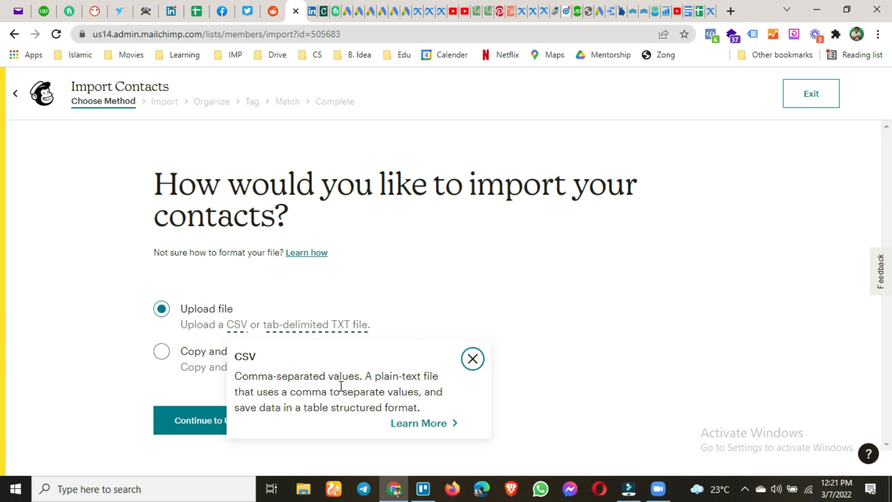
{"action": "left_click", "coordinate": [473, 359]}
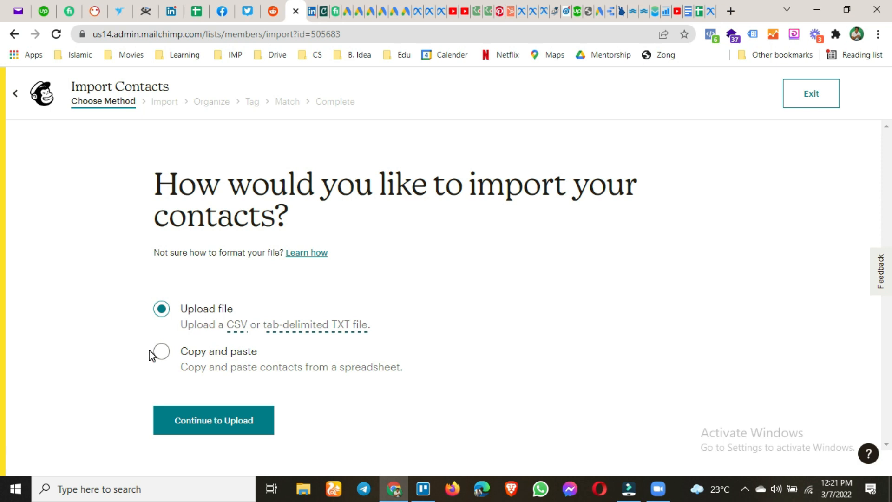
{"action": "left_click", "coordinate": [163, 354]}
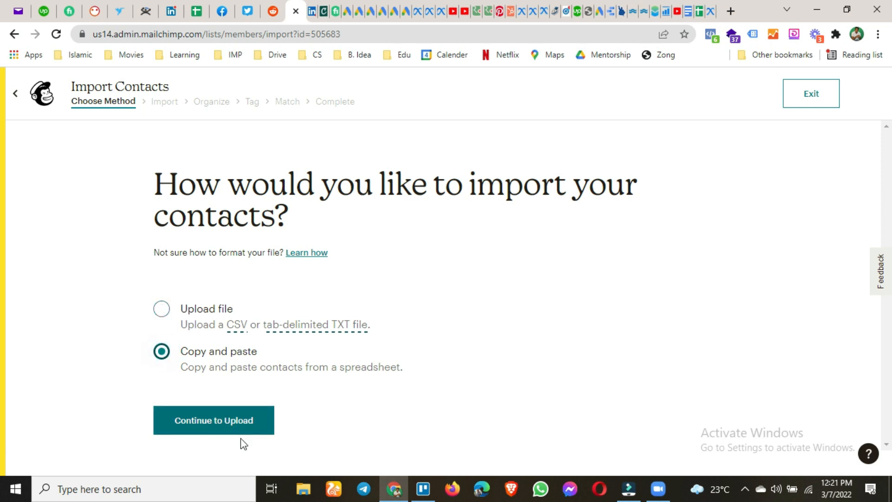
{"action": "left_click", "coordinate": [240, 438]}
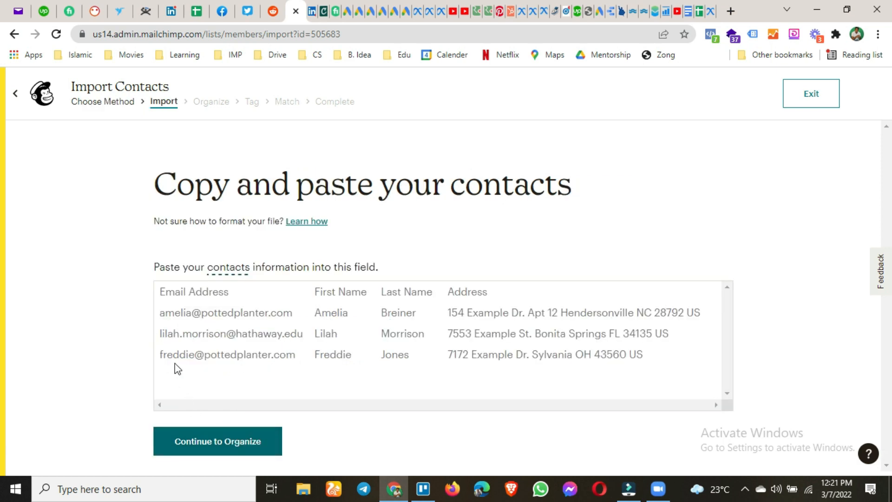
Enter three contact email addresses on separate lines and continue to the Organize step.
{"action": "left_click", "coordinate": [249, 305]}
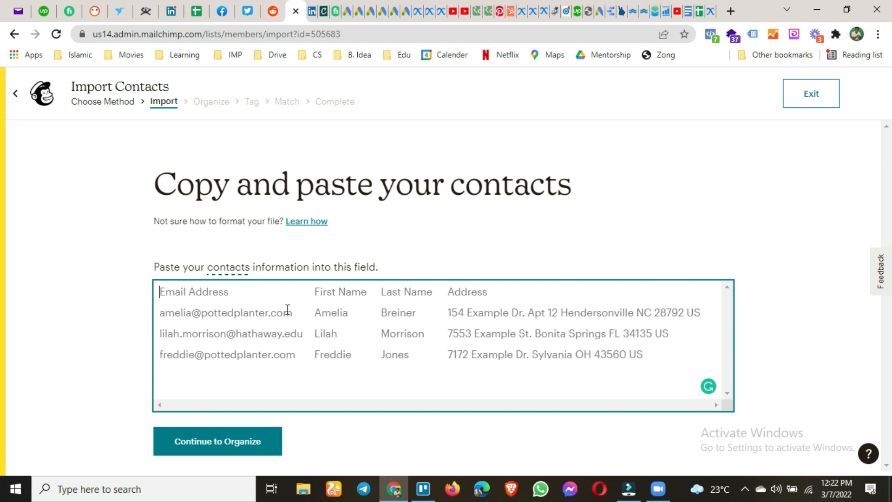
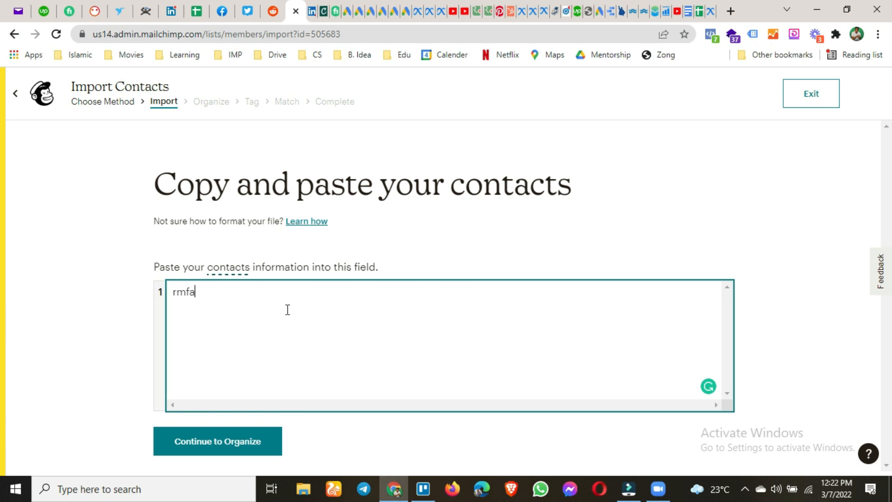
{"action": "key", "text": "Return"}
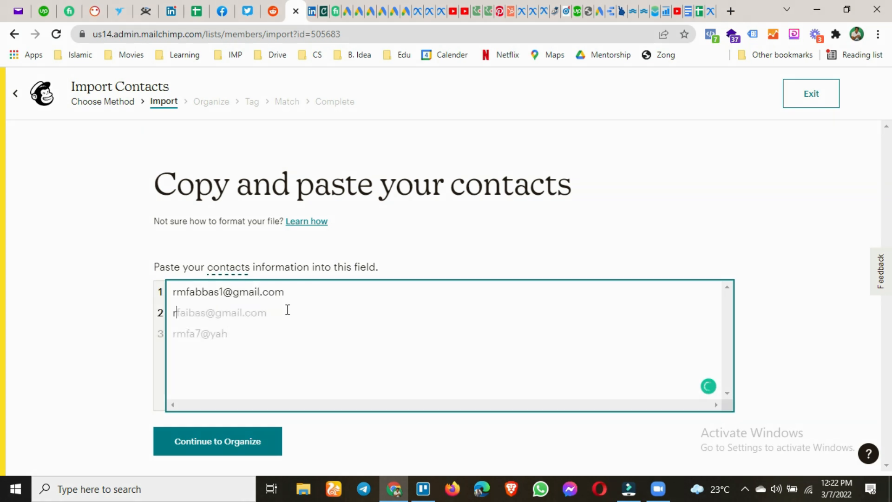
{"action": "type", "text": "om"}
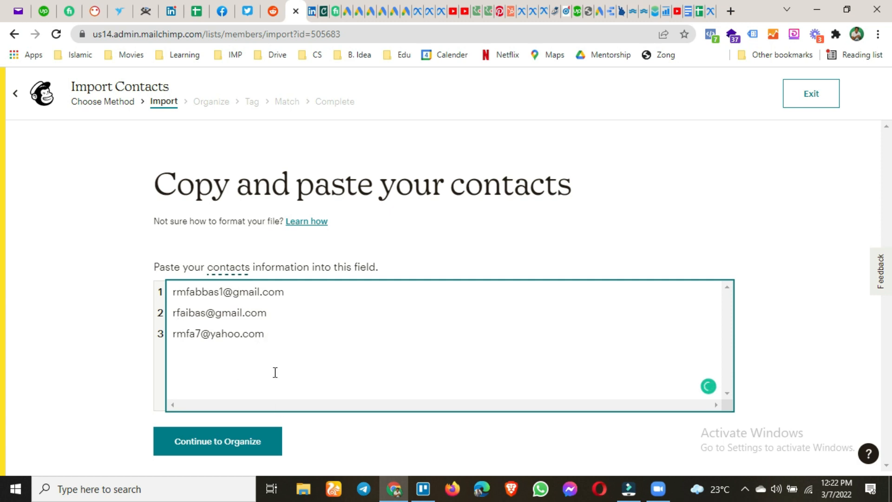
{"action": "left_click", "coordinate": [220, 443]}
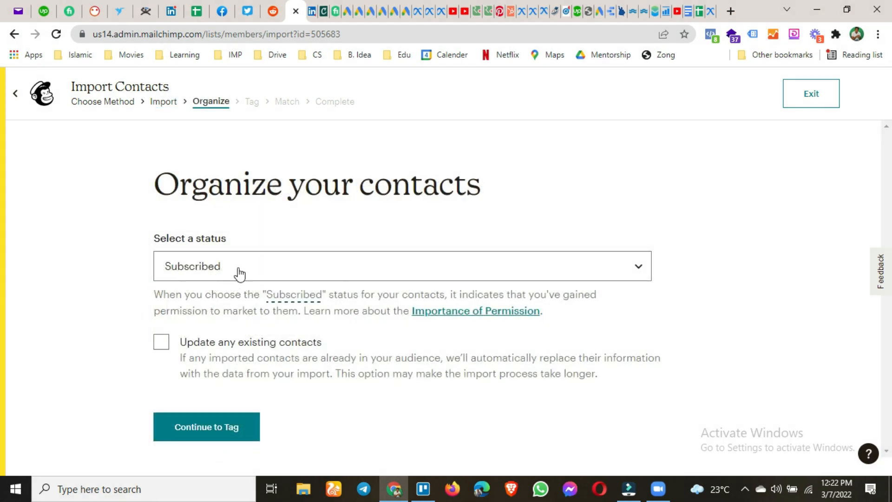
Change the imported contacts' status from Subscribed to Non-Subscribed.
{"action": "left_click", "coordinate": [207, 266]}
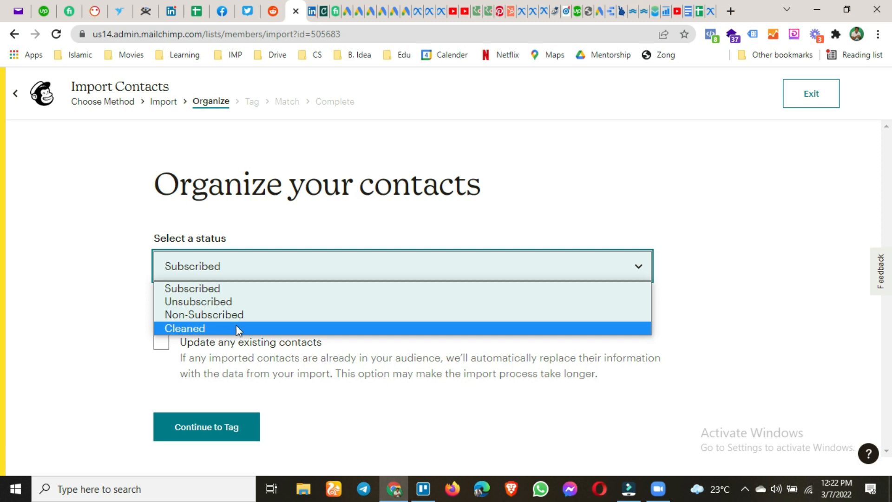
{"action": "left_click", "coordinate": [187, 313]}
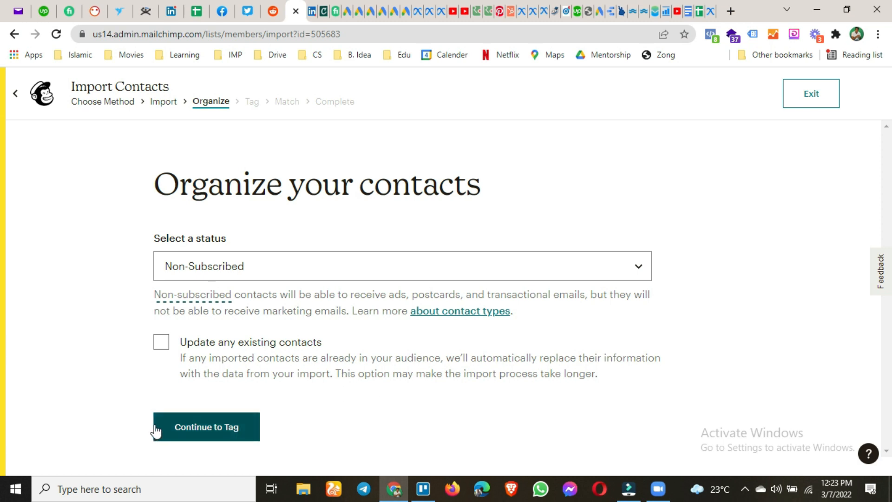
Tag the imported contacts with a new custom tag 'personal' and continue to matching.
{"action": "left_click", "coordinate": [202, 432]}
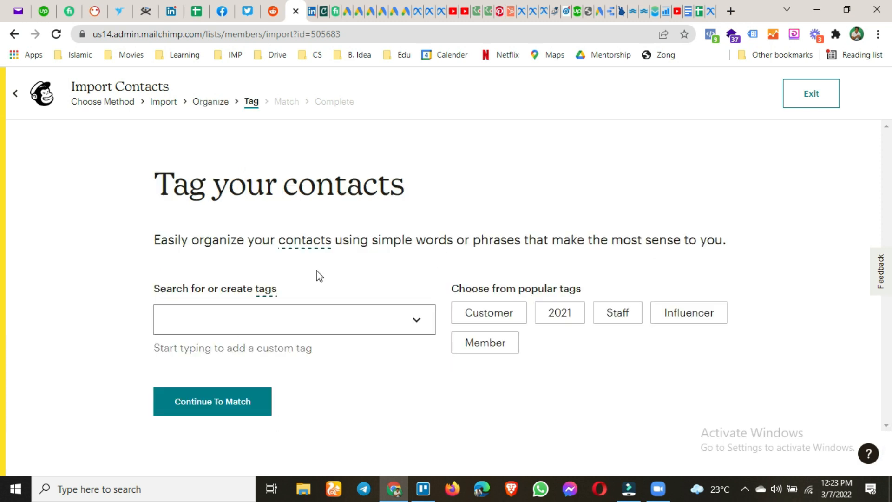
{"action": "left_click", "coordinate": [415, 319]}
{"action": "left_click", "coordinate": [418, 317]}
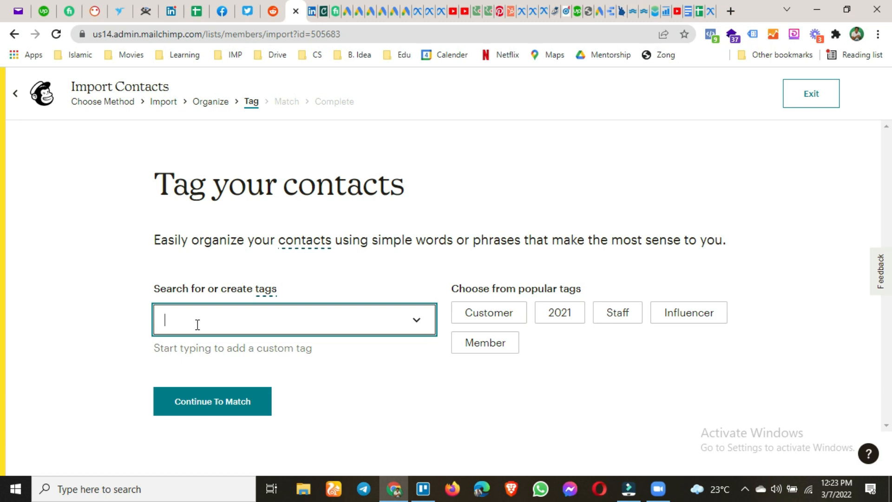
{"action": "left_click", "coordinate": [293, 319]}
{"action": "type", "text": "personal"}
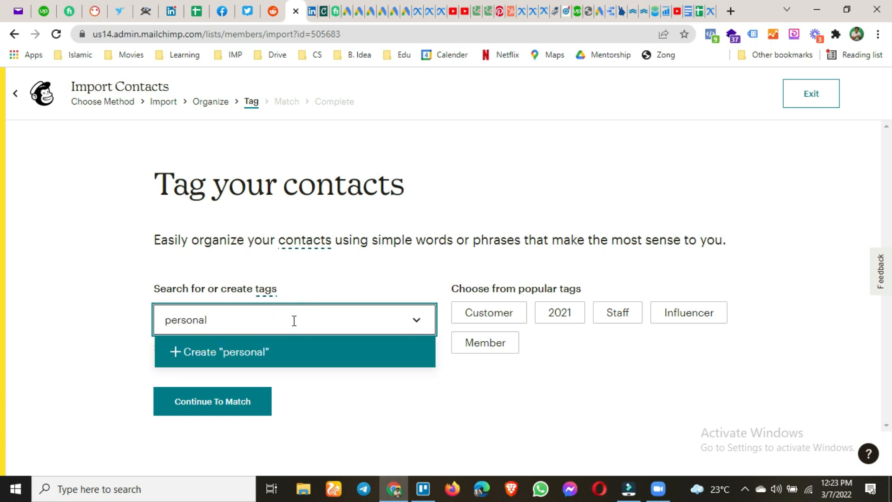
{"action": "key", "text": "Return"}
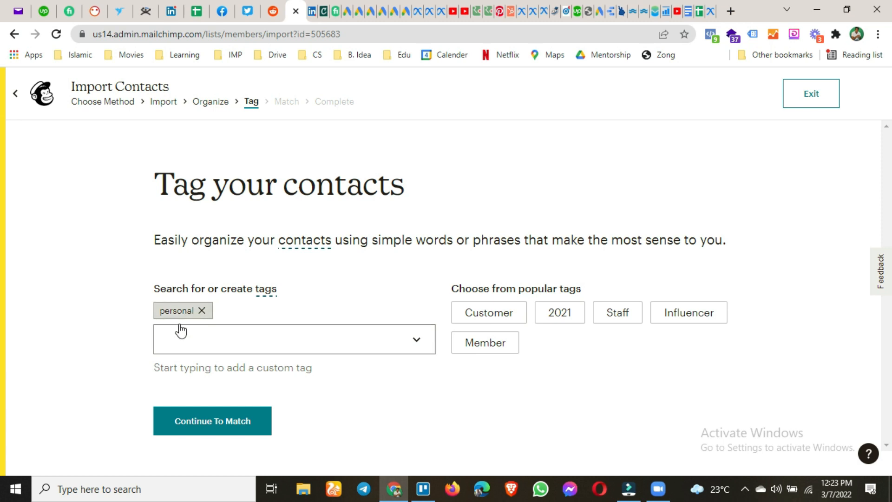
{"action": "left_click", "coordinate": [192, 423]}
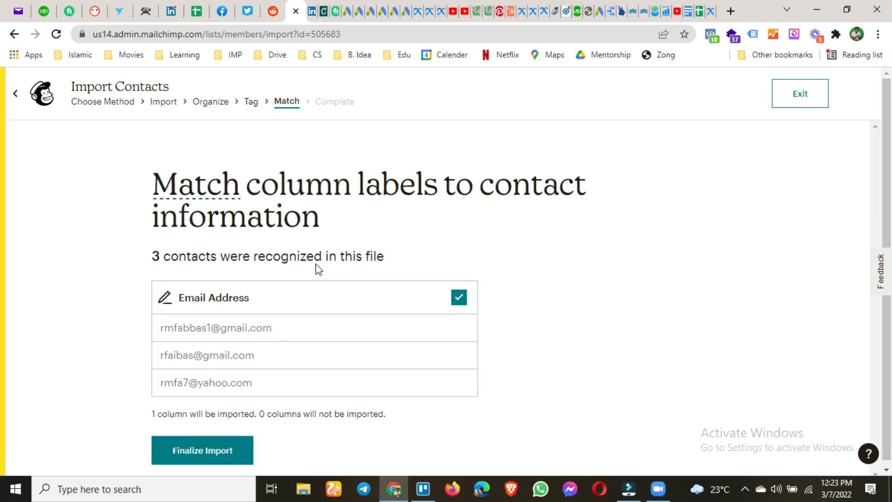
Accept the email column, finalize, and complete the import of the three 'personal'-tagged contacts.
{"action": "scroll", "coordinate": [317, 264], "scroll_direction": "down", "scroll_amount": 1}
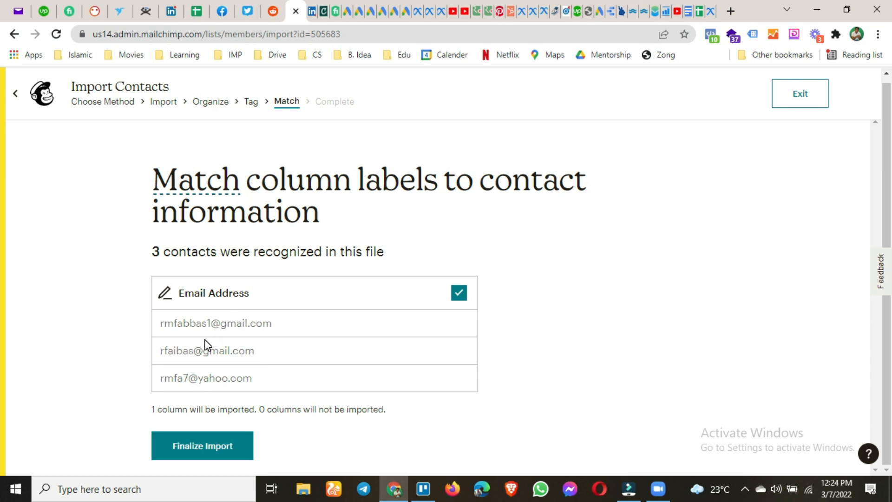
{"action": "left_click", "coordinate": [205, 450]}
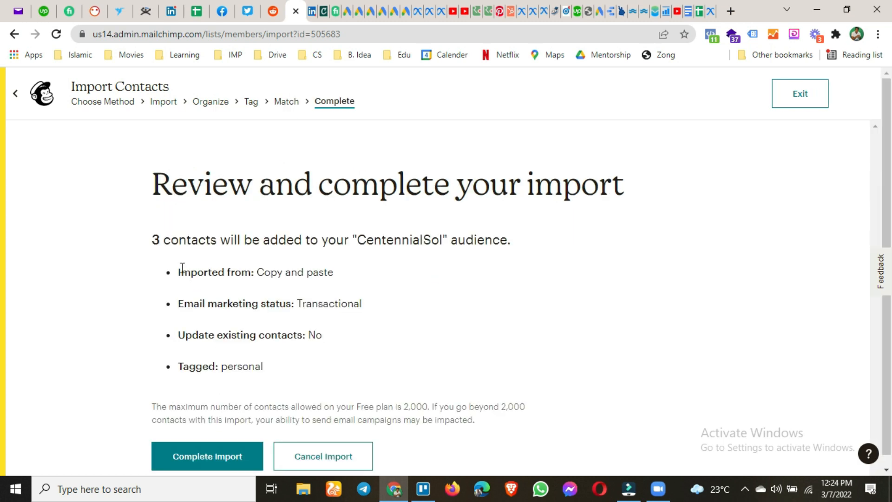
{"action": "scroll", "coordinate": [182, 268], "scroll_direction": "down", "scroll_amount": 1}
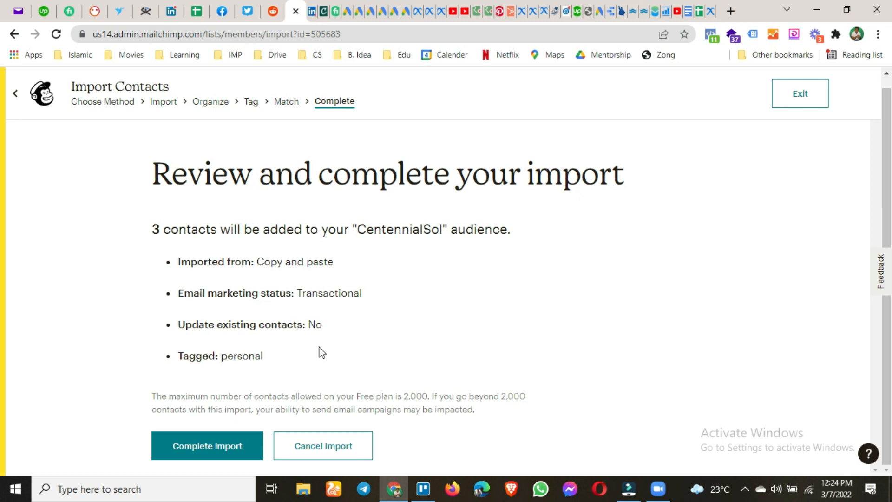
{"action": "left_click", "coordinate": [200, 453]}
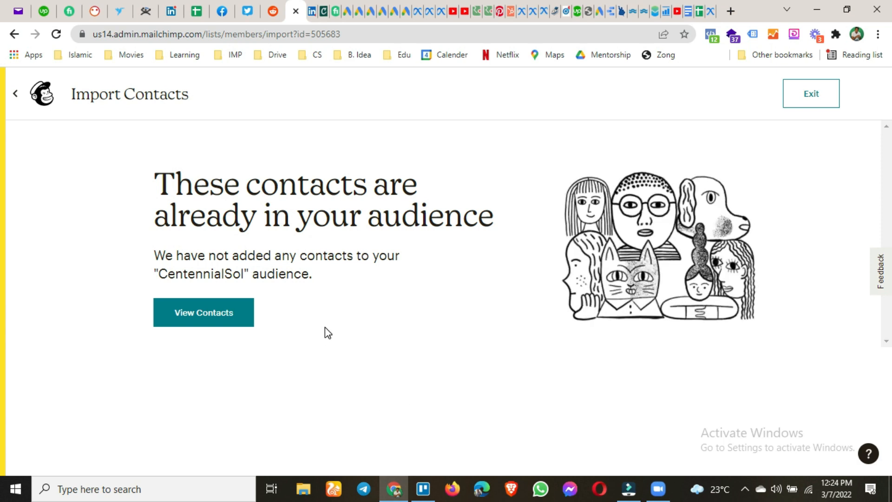
View the CentennialSol contacts table listing 3 contacts, two tagged personal.
{"action": "left_click", "coordinate": [201, 320]}
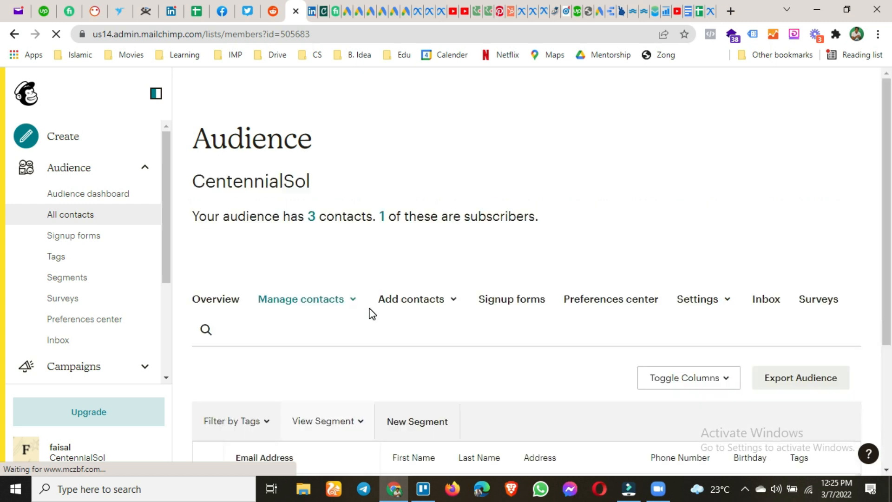
{"action": "scroll", "coordinate": [372, 314], "scroll_direction": "down", "scroll_amount": 4}
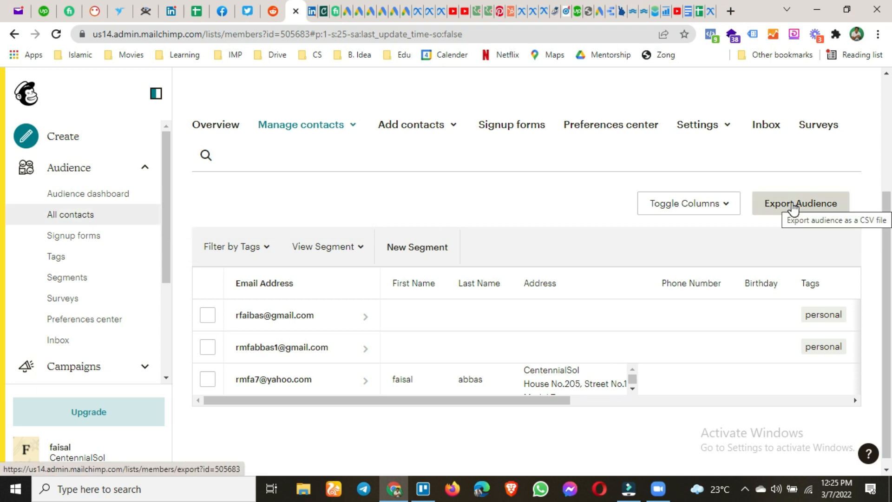
{"action": "scroll", "coordinate": [797, 204], "scroll_direction": "up", "scroll_amount": 2}
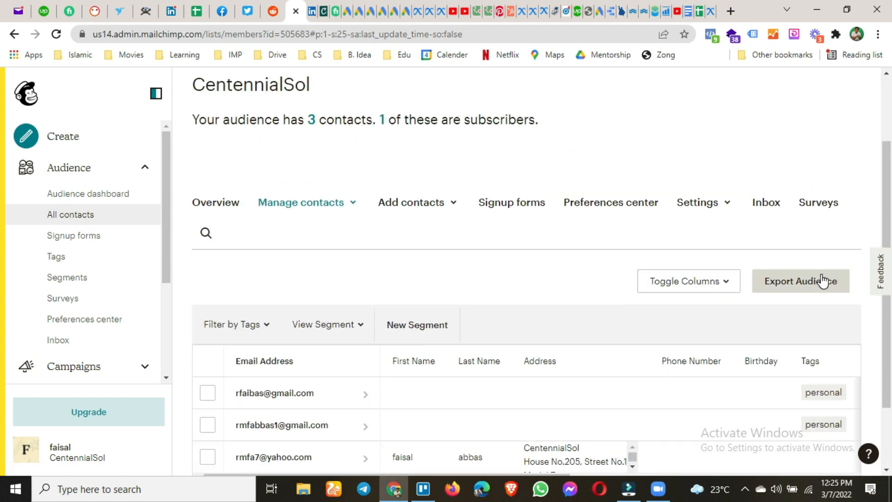
Open the Add a subscriber form from the Add contacts menu.
{"action": "left_click", "coordinate": [428, 209]}
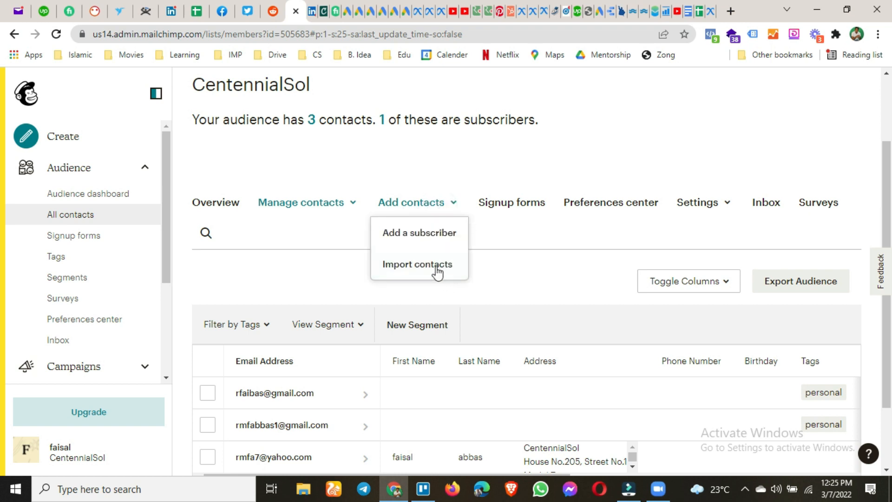
{"action": "left_click", "coordinate": [426, 237]}
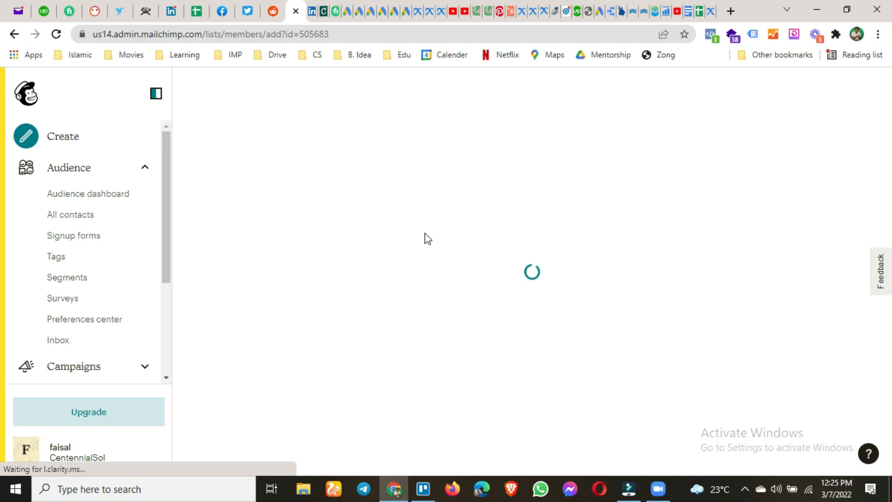
{"action": "scroll", "coordinate": [372, 259], "scroll_direction": "down", "scroll_amount": 2}
{"action": "scroll", "coordinate": [349, 255], "scroll_direction": "down", "scroll_amount": 3}
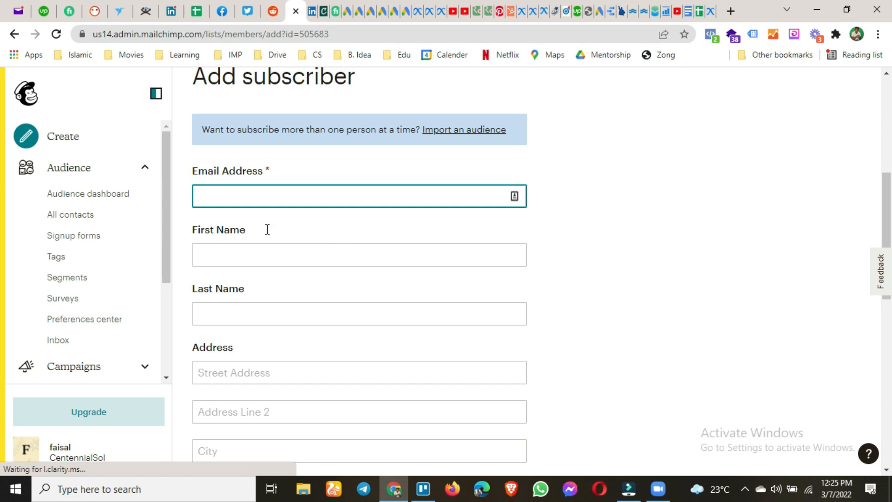
{"action": "scroll", "coordinate": [267, 279], "scroll_direction": "down", "scroll_amount": 6}
{"action": "scroll", "coordinate": [267, 280], "scroll_direction": "down", "scroll_amount": 5}
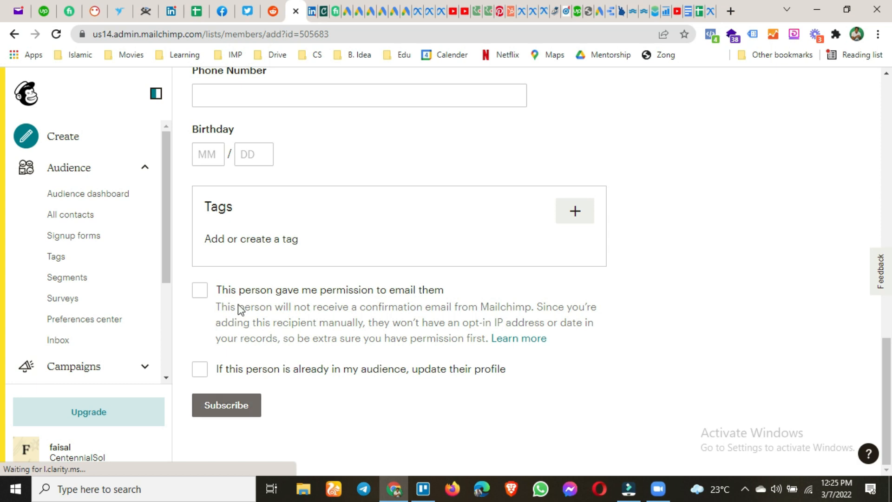
{"action": "left_click", "coordinate": [241, 422]}
{"action": "scroll", "coordinate": [315, 412], "scroll_direction": "up", "scroll_amount": 4}
{"action": "scroll", "coordinate": [309, 280], "scroll_direction": "down", "scroll_amount": 5}
{"action": "scroll", "coordinate": [311, 320], "scroll_direction": "down", "scroll_amount": 5}
{"action": "scroll", "coordinate": [311, 325], "scroll_direction": "down", "scroll_amount": 6}
{"action": "scroll", "coordinate": [314, 333], "scroll_direction": "up", "scroll_amount": 15}
{"action": "scroll", "coordinate": [315, 333], "scroll_direction": "down", "scroll_amount": 3}
{"action": "scroll", "coordinate": [315, 334], "scroll_direction": "down", "scroll_amount": 3}
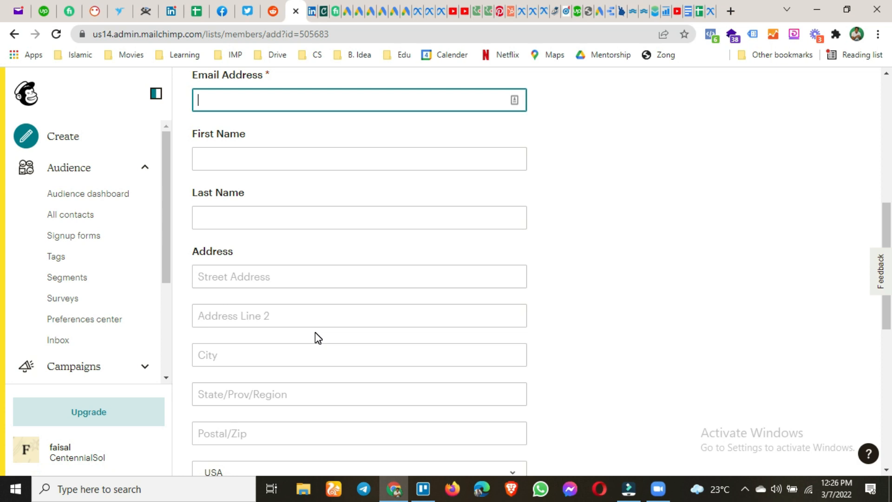
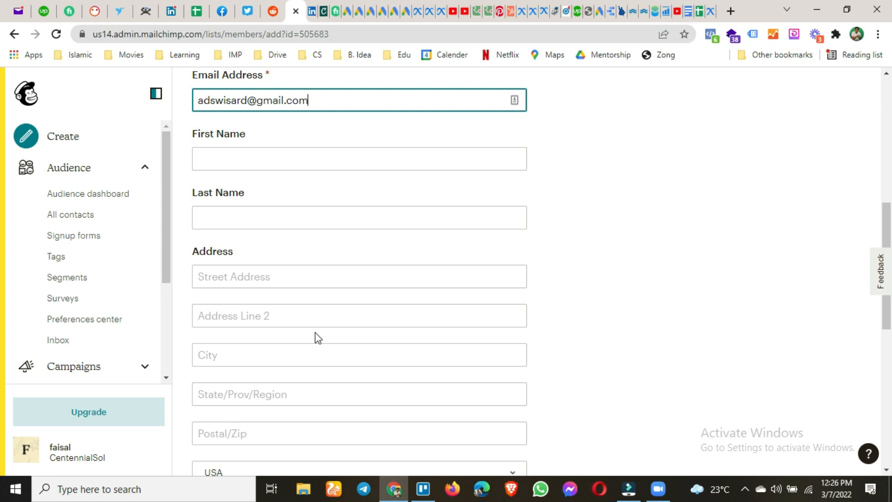
Enter the new subscriber's email, tick permission and update-profile boxes, and subscribe them.
{"action": "scroll", "coordinate": [298, 235], "scroll_direction": "down", "scroll_amount": 2}
{"action": "scroll", "coordinate": [301, 235], "scroll_direction": "down", "scroll_amount": 5}
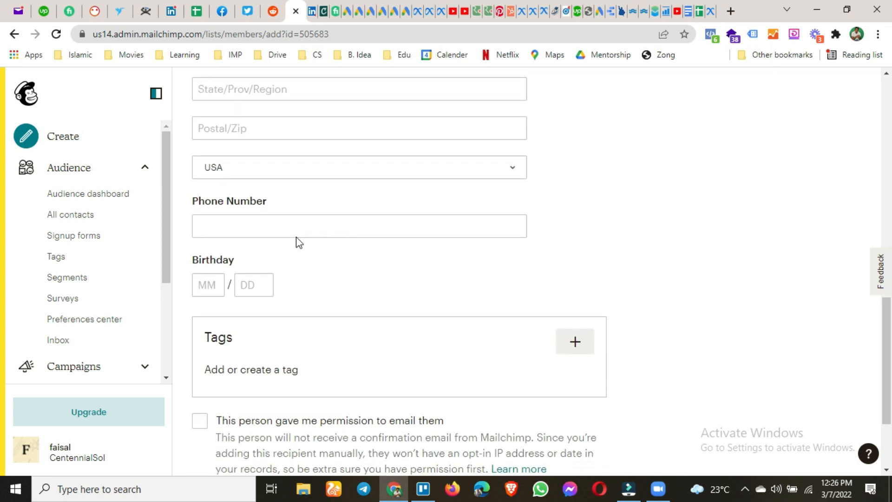
{"action": "scroll", "coordinate": [497, 305], "scroll_direction": "down", "scroll_amount": 3}
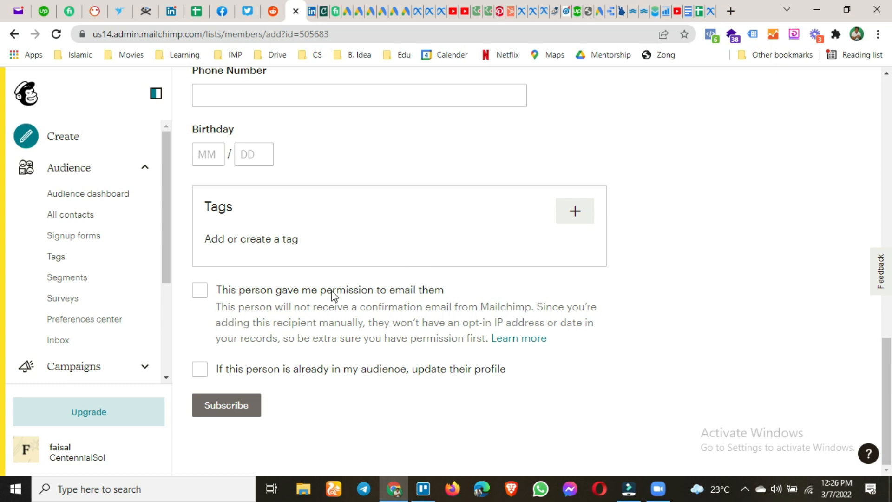
{"action": "left_click", "coordinate": [199, 291]}
{"action": "left_click", "coordinate": [201, 370]}
{"action": "left_click", "coordinate": [242, 401]}
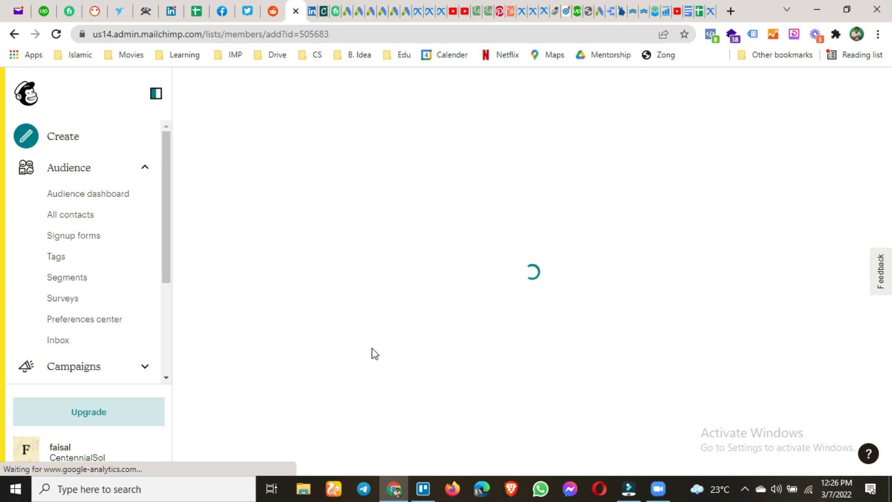
Start a file-upload contact import via Add contacts > Import contacts.
{"action": "scroll", "coordinate": [298, 268], "scroll_direction": "down", "scroll_amount": 1}
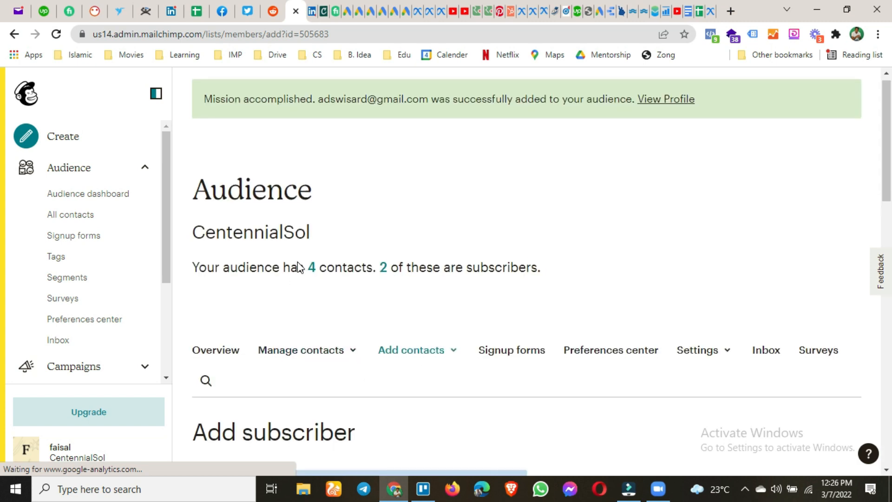
{"action": "scroll", "coordinate": [297, 268], "scroll_direction": "down", "scroll_amount": 3}
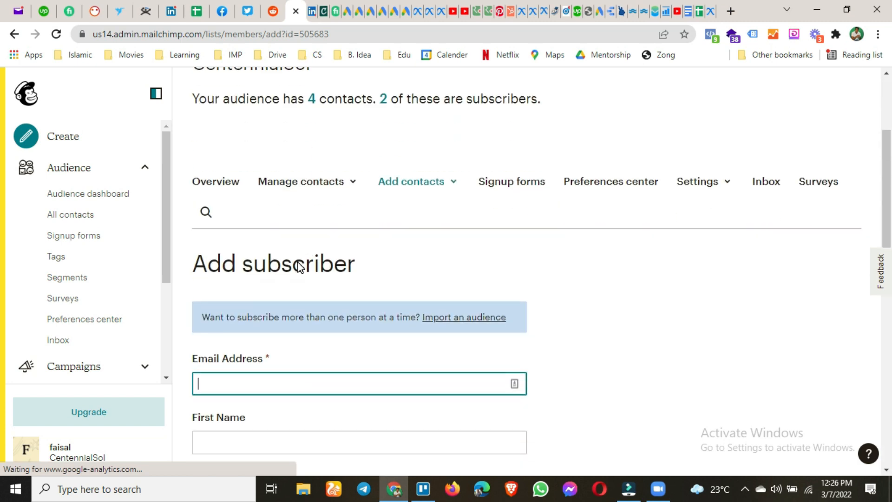
{"action": "left_click", "coordinate": [445, 182]}
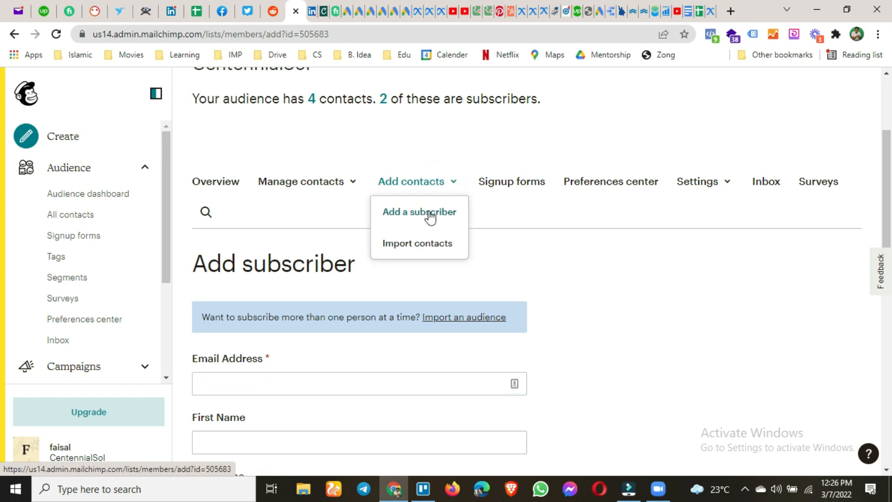
{"action": "left_click", "coordinate": [408, 249]}
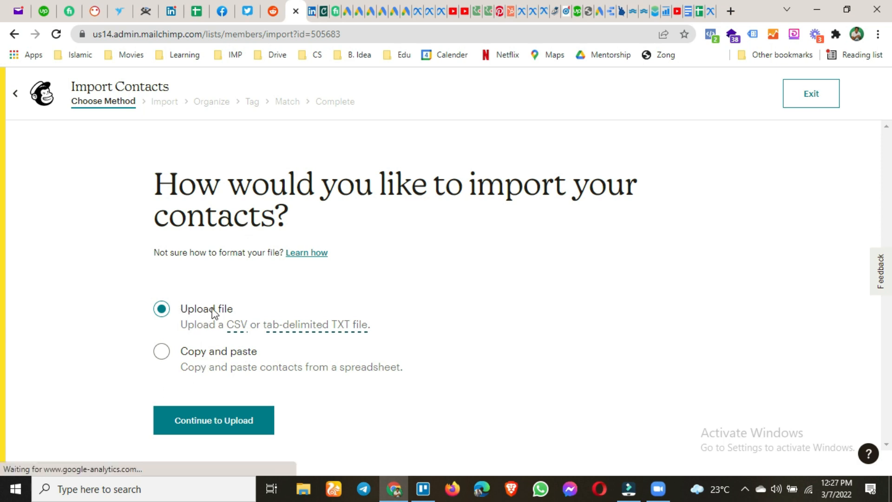
{"action": "left_click", "coordinate": [218, 424]}
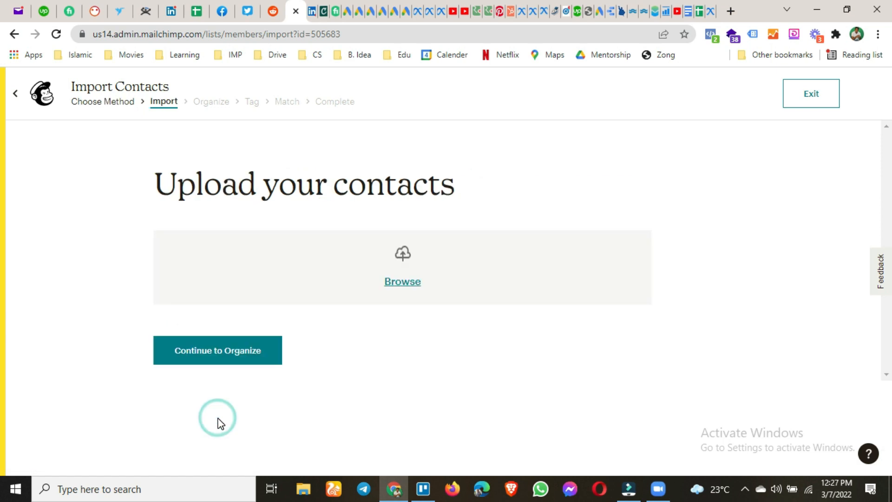
Pick '1.7k pak email' from D:\Templates\Email Database as the contacts file to upload.
{"action": "left_click", "coordinate": [403, 282]}
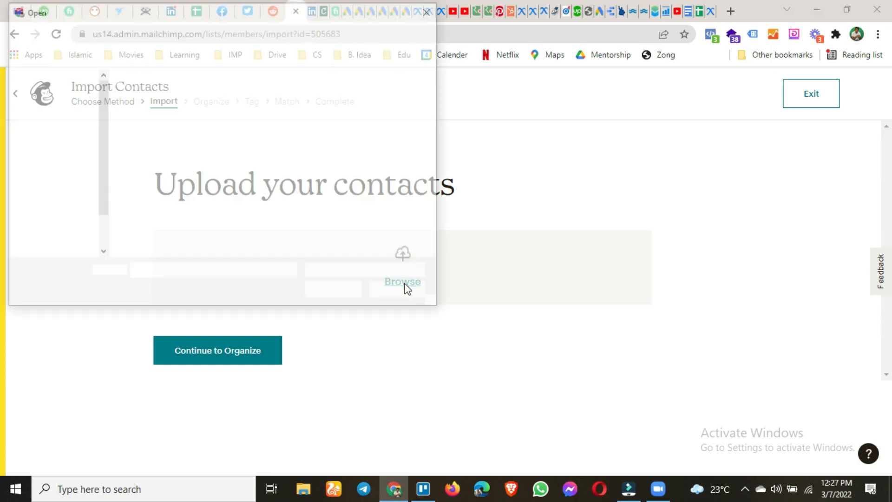
{"action": "left_click", "coordinate": [66, 216]}
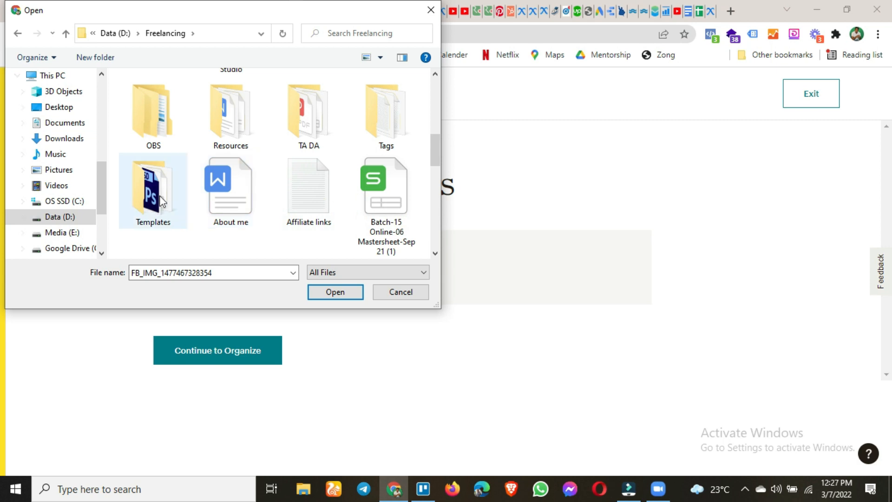
{"action": "double_click", "coordinate": [159, 200]}
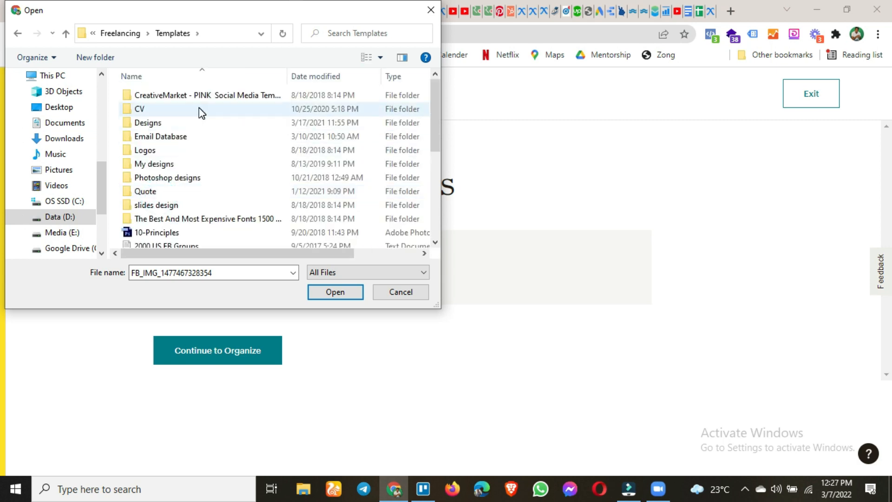
{"action": "double_click", "coordinate": [194, 139]}
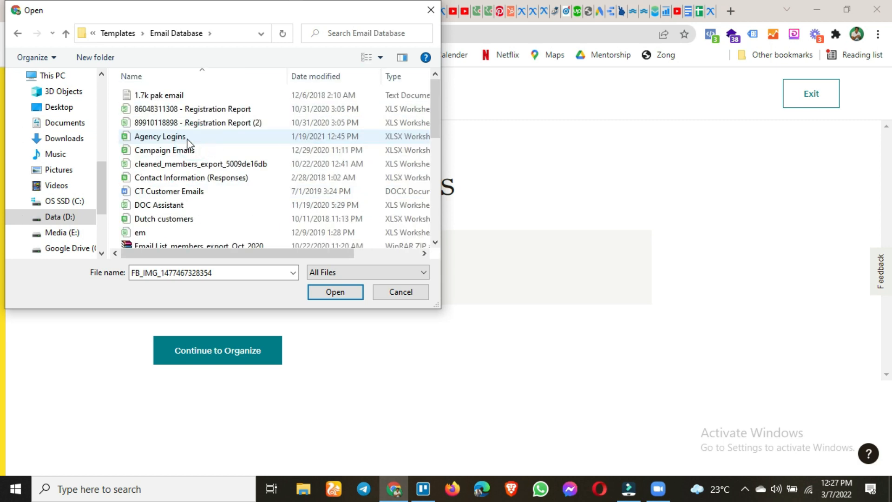
{"action": "double_click", "coordinate": [155, 95]}
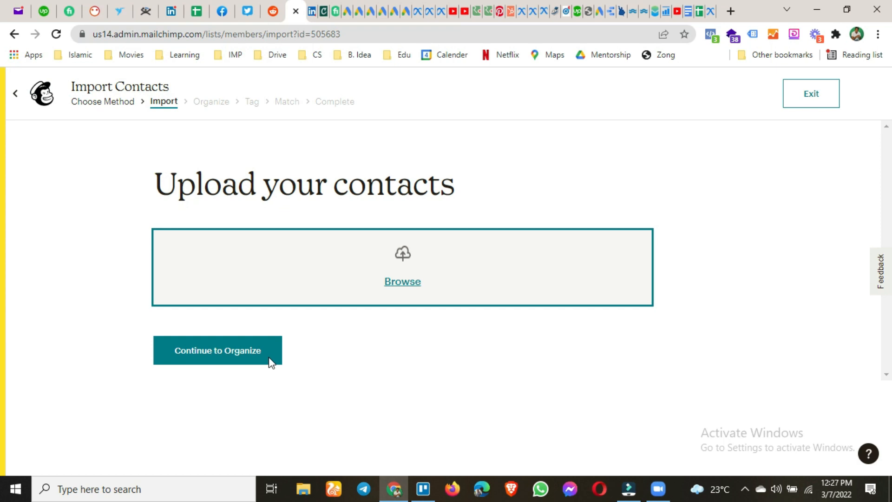
Move the import past Organize and tag the contacts 'pak emails' before column matching.
{"action": "left_click", "coordinate": [208, 331]}
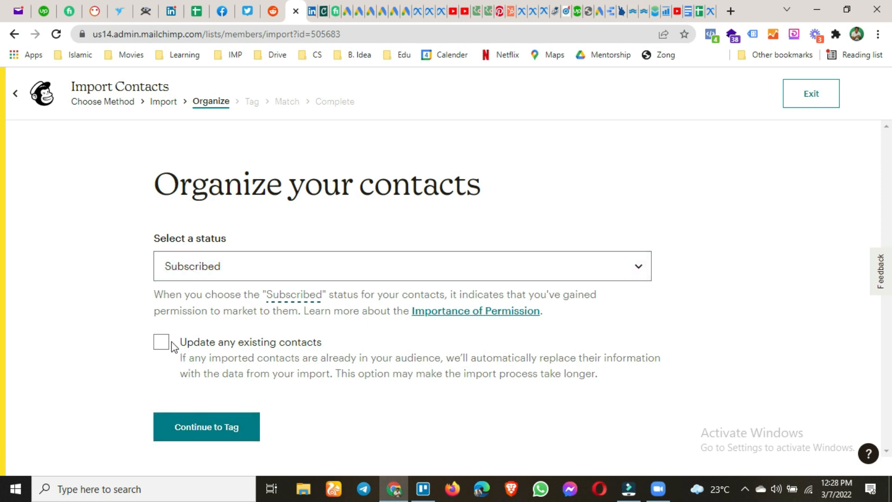
{"action": "left_click", "coordinate": [236, 424]}
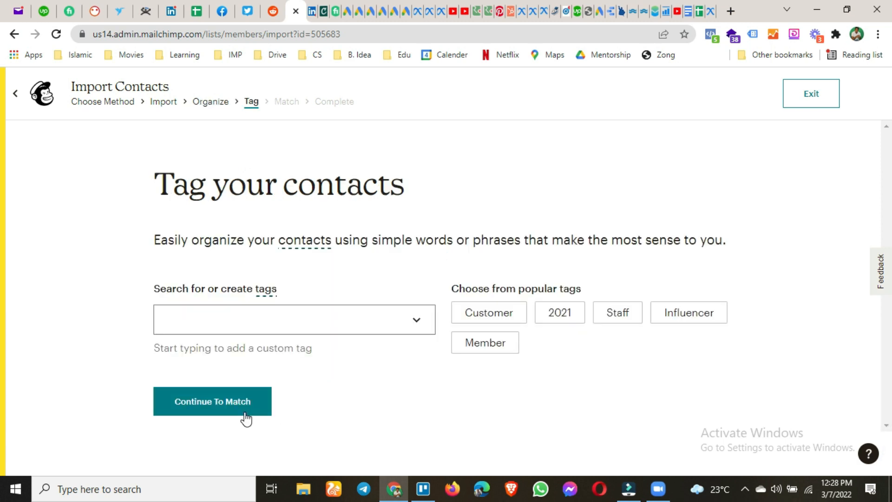
{"action": "left_click", "coordinate": [377, 321]}
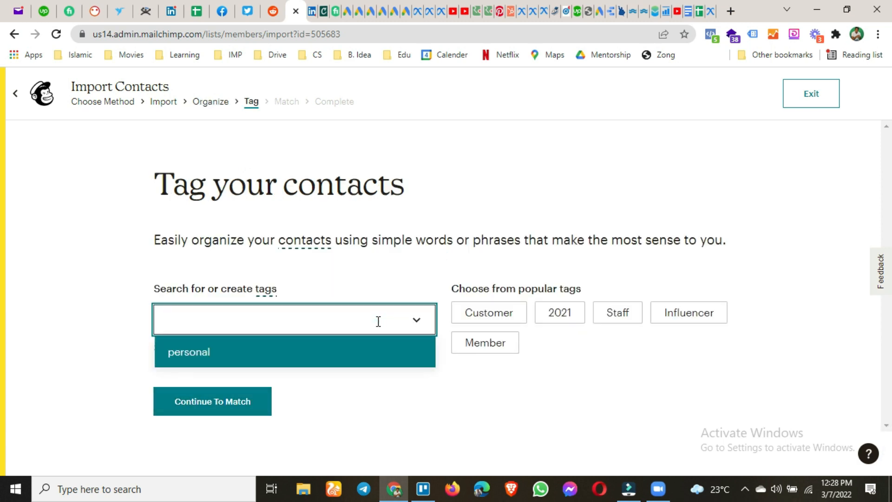
{"action": "type", "text": "pak email"}
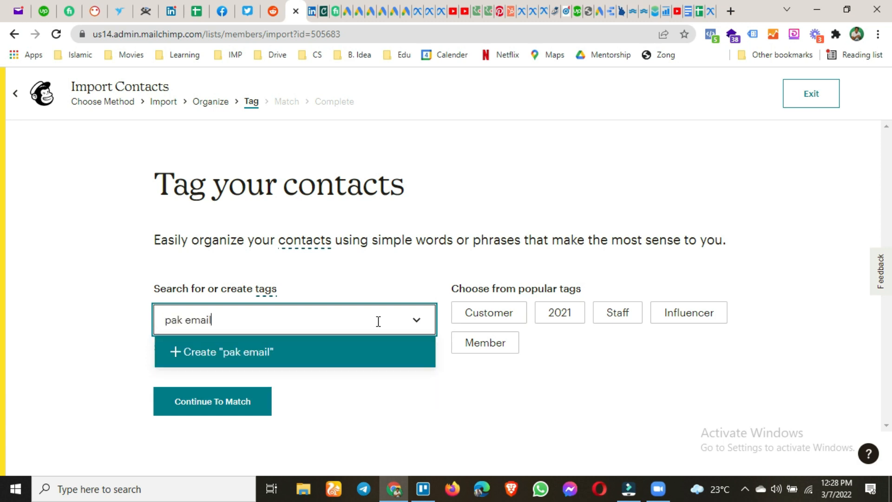
{"action": "type", "text": "s"}
{"action": "key", "text": "Return"}
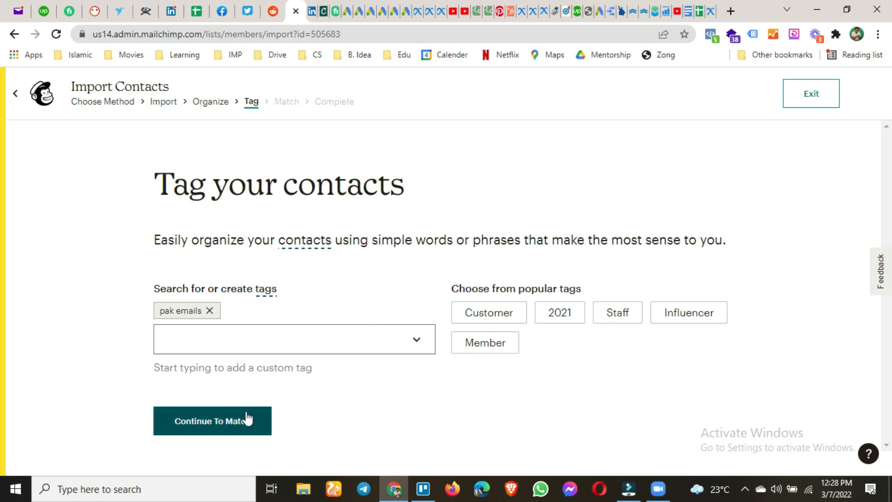
{"action": "left_click", "coordinate": [245, 420]}
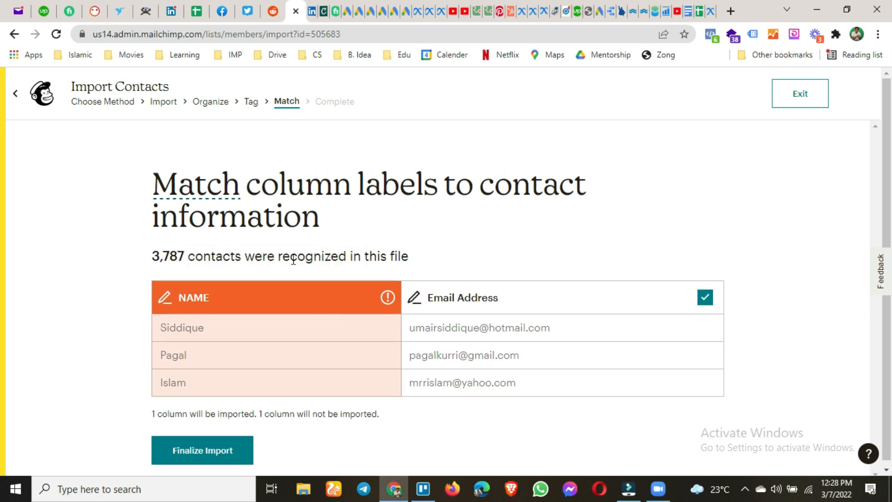
Finalize the import and check the review's 3,787-contact count and campaign impact warning.
{"action": "left_click", "coordinate": [200, 453]}
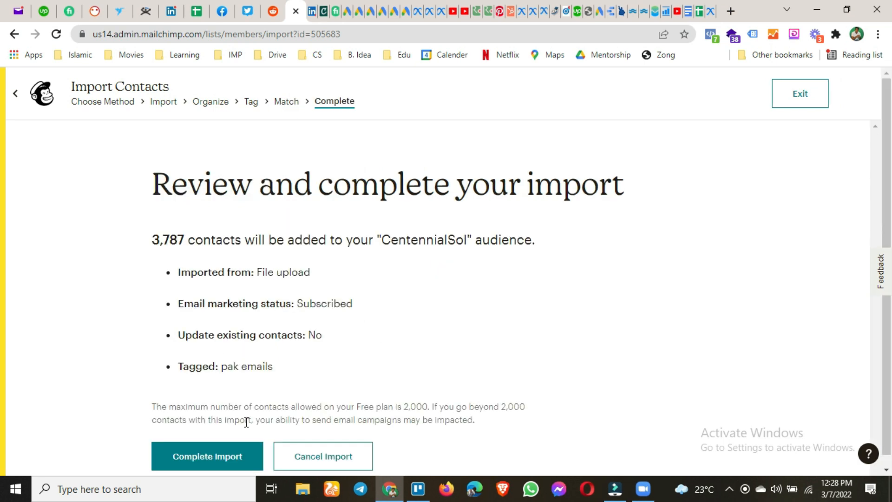
{"action": "scroll", "coordinate": [224, 395], "scroll_direction": "down", "scroll_amount": 1}
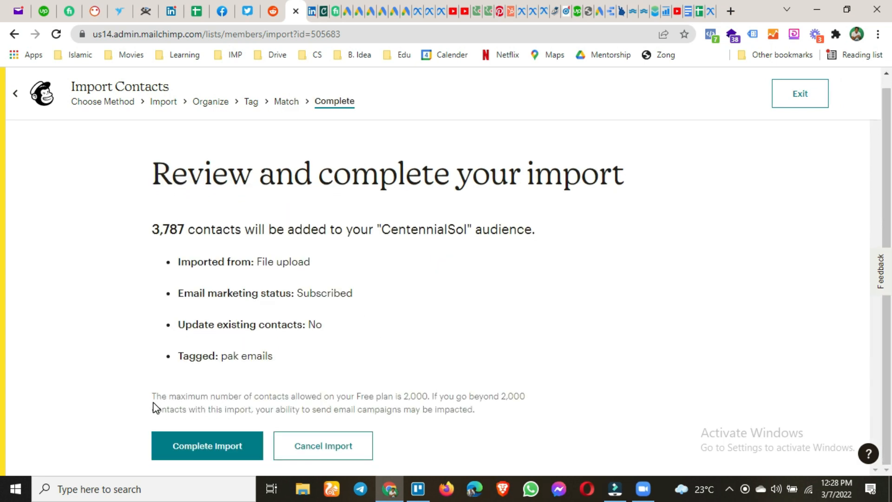
{"action": "left_click", "coordinate": [233, 393]}
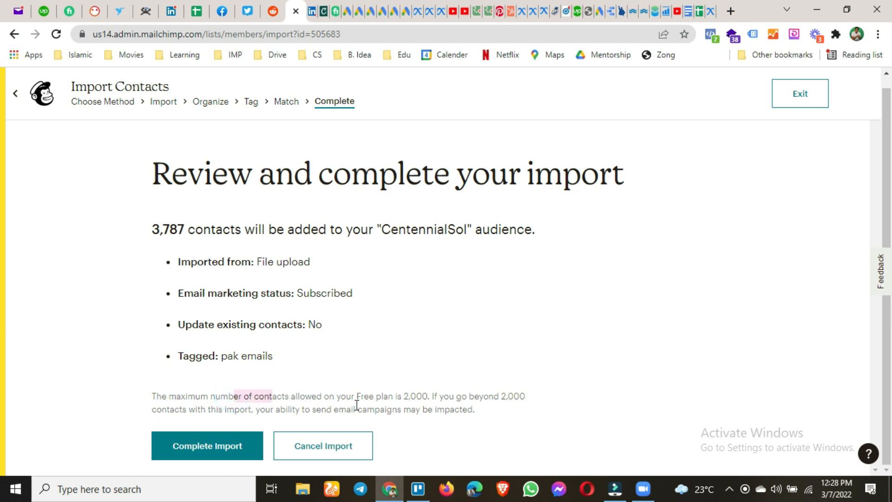
{"action": "left_click", "coordinate": [415, 398]}
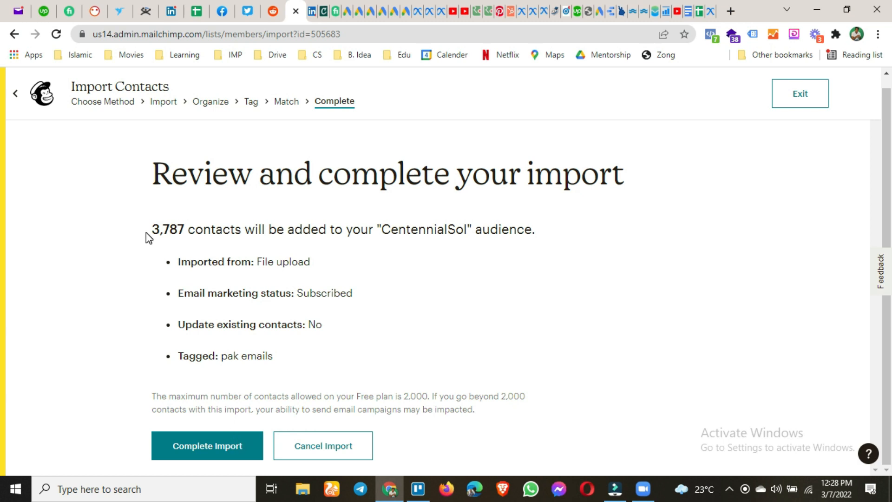
{"action": "left_click_drag", "start_coordinate": [152, 229], "coordinate": [184, 228]}
{"action": "left_click_drag", "start_coordinate": [334, 409], "coordinate": [475, 408]}
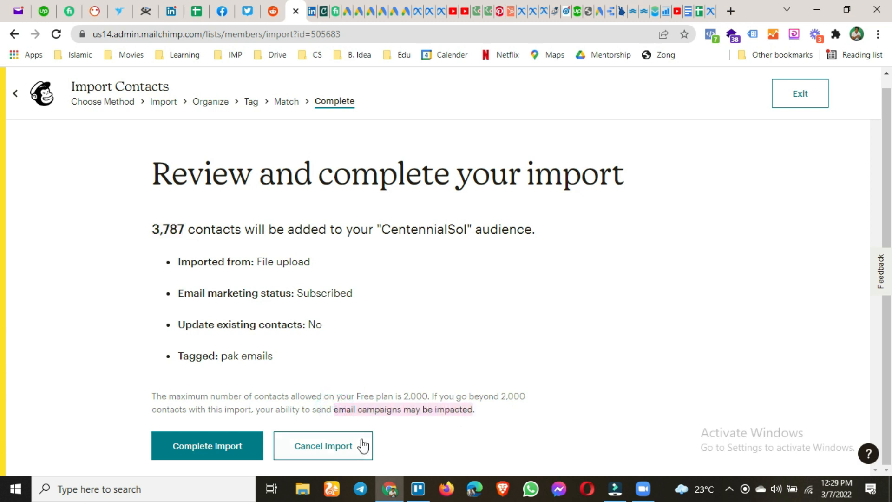